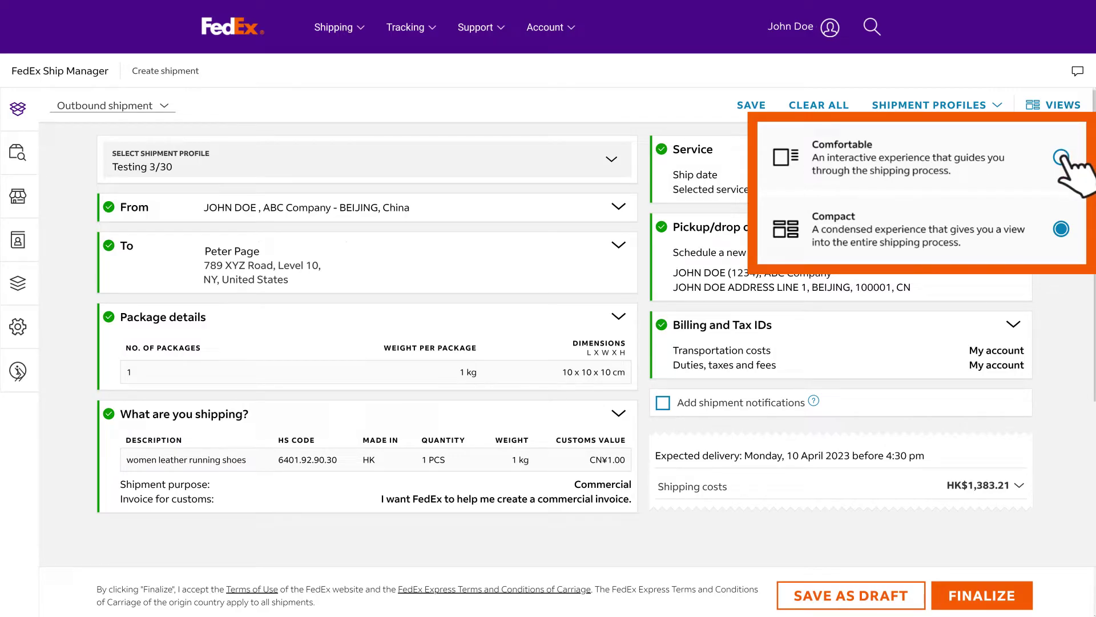
- Select the Comfortable guided view for the shipment form
{"action": "left_click", "coordinate": [1062, 159]}
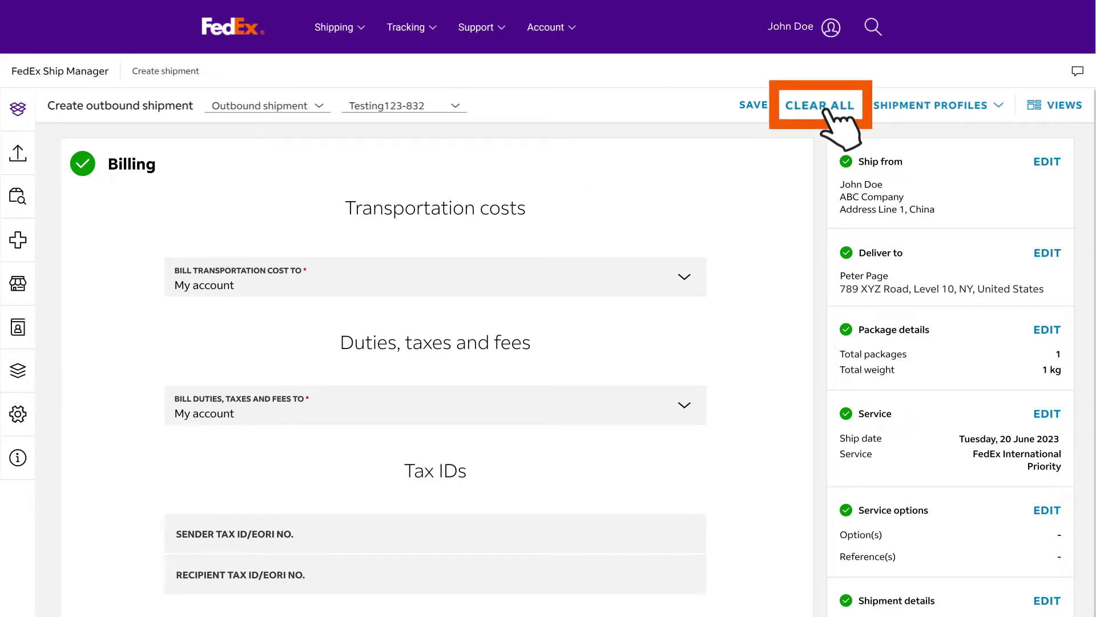
- Clear all shipment details and confirm the reset, keeping only the ship-from address
{"action": "left_click", "coordinate": [819, 105]}
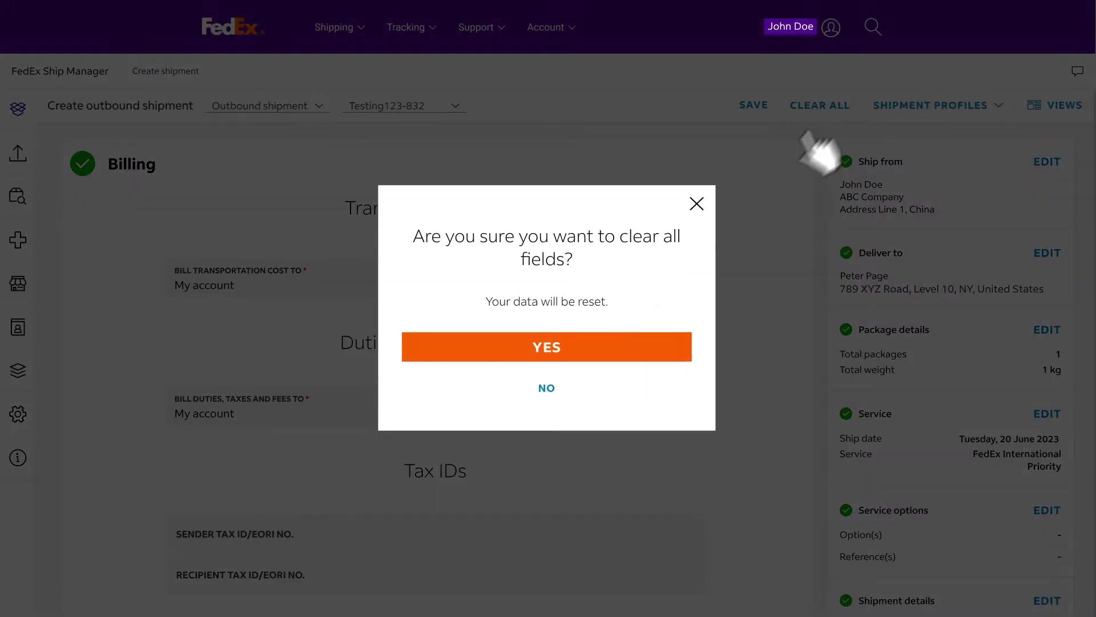
{"action": "left_click", "coordinate": [633, 349]}
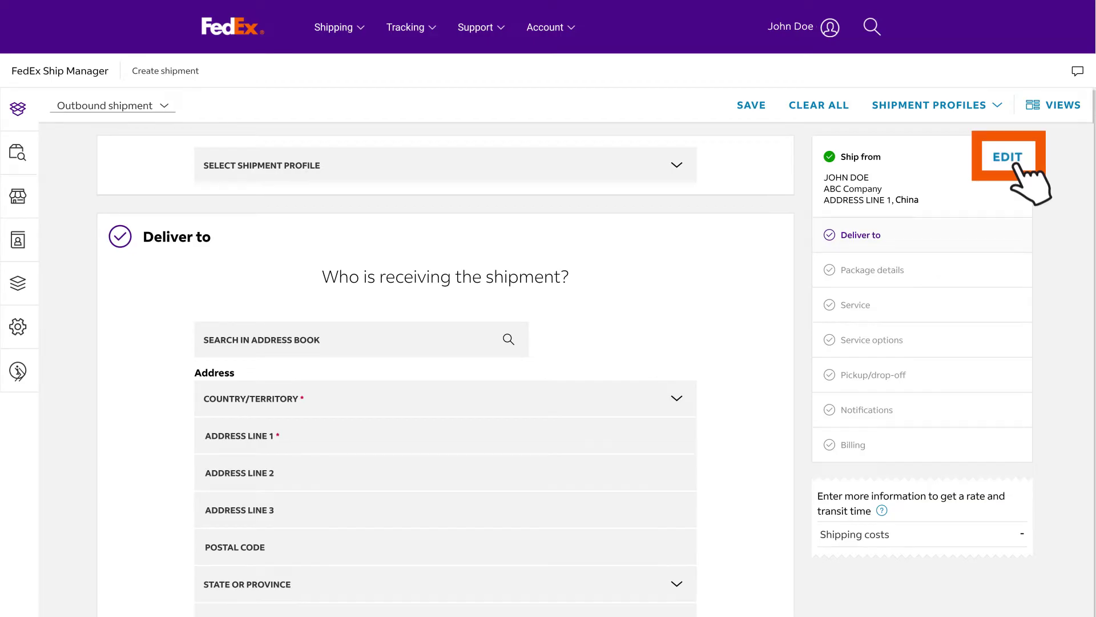
- Add a second address line to the Beijing sender address and update it
{"action": "left_click", "coordinate": [1007, 157]}
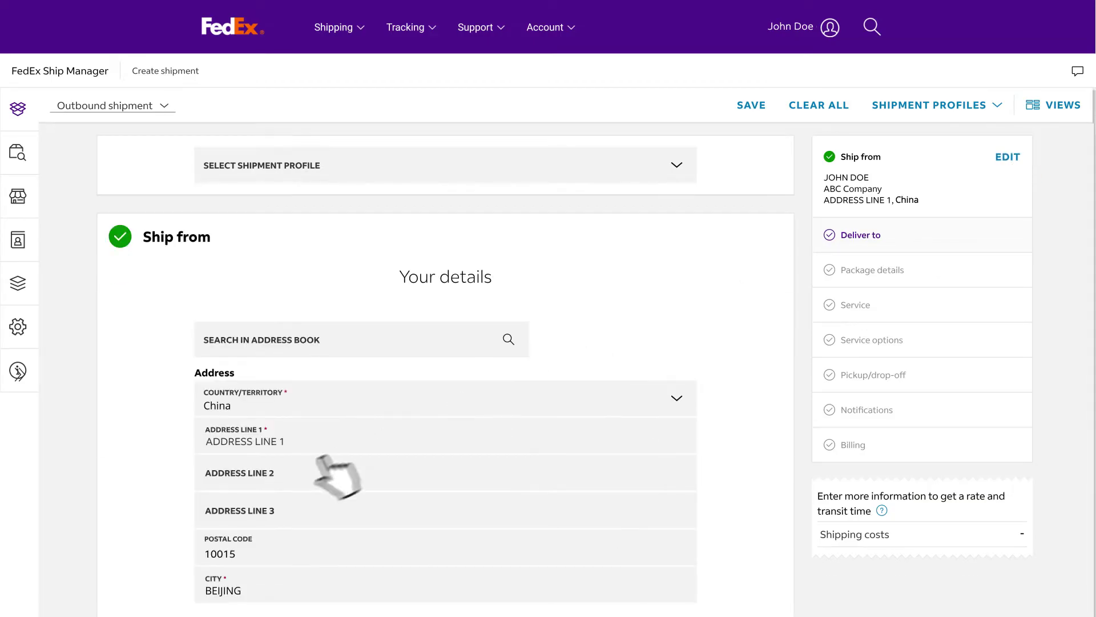
{"action": "left_click", "coordinate": [283, 475]}
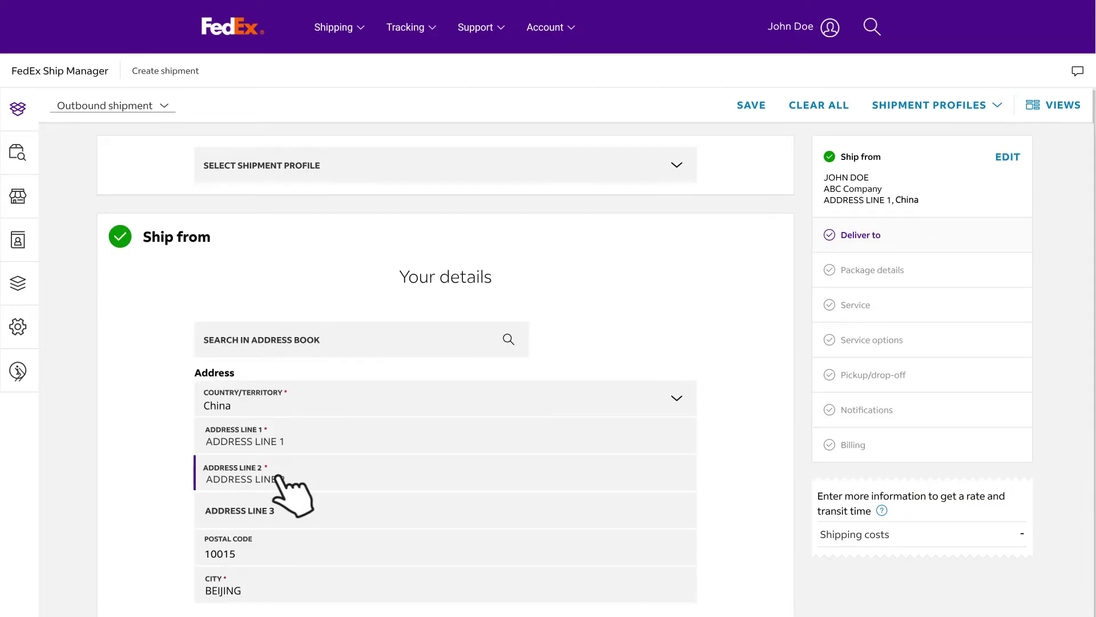
{"action": "scroll", "coordinate": [292, 492], "scroll_direction": "down", "scroll_amount": 5}
{"action": "scroll", "coordinate": [292, 492], "scroll_direction": "down", "scroll_amount": 5}
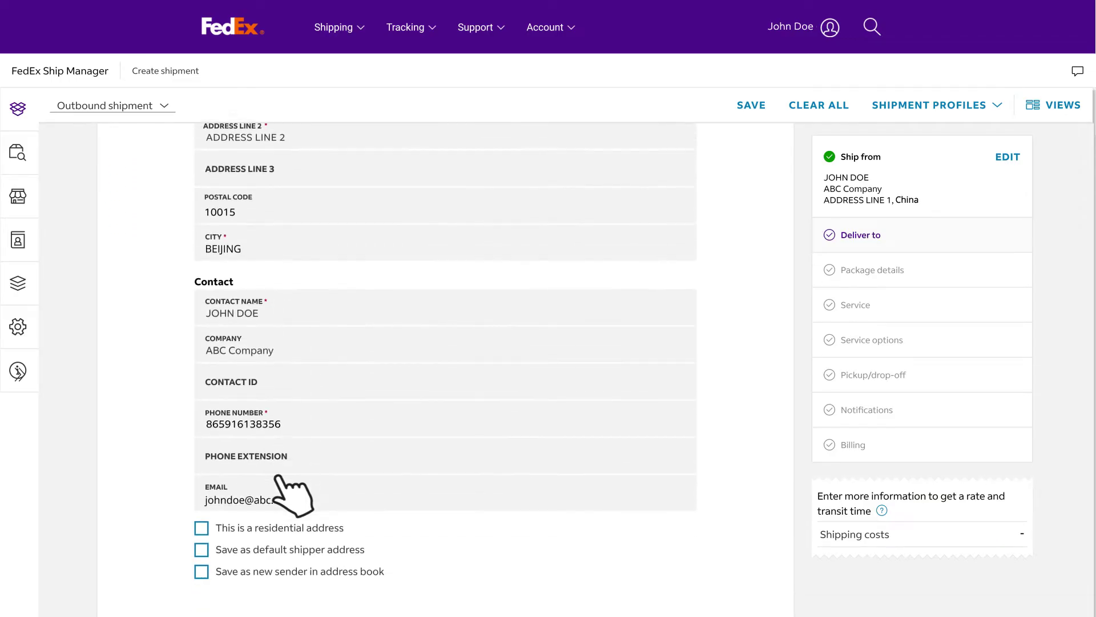
{"action": "scroll", "coordinate": [291, 493], "scroll_direction": "down", "scroll_amount": 3}
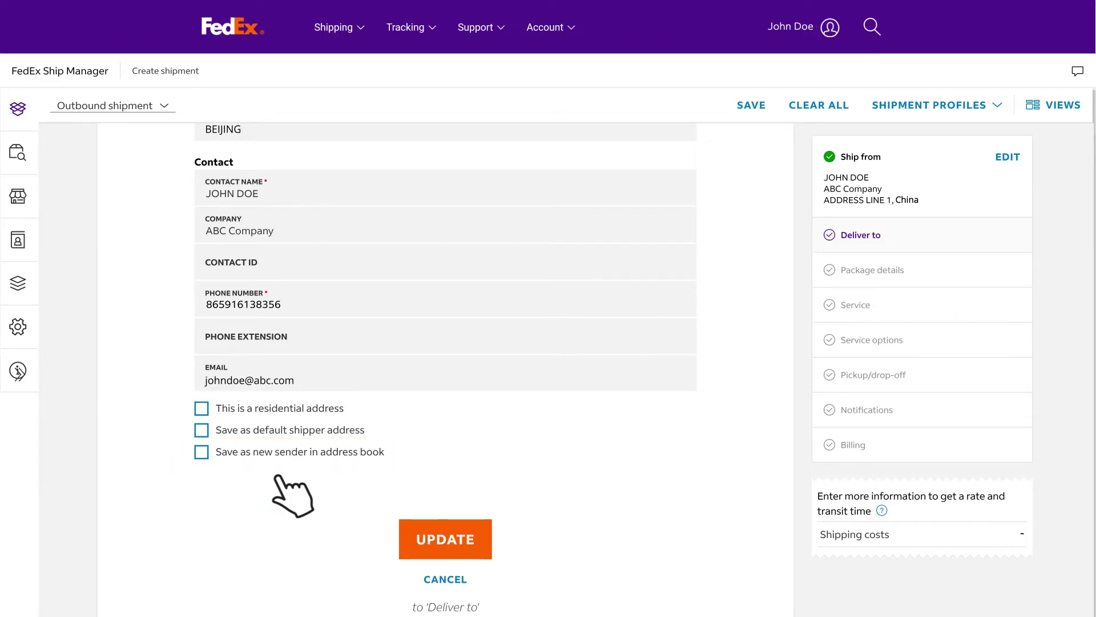
{"action": "left_click", "coordinate": [446, 539]}
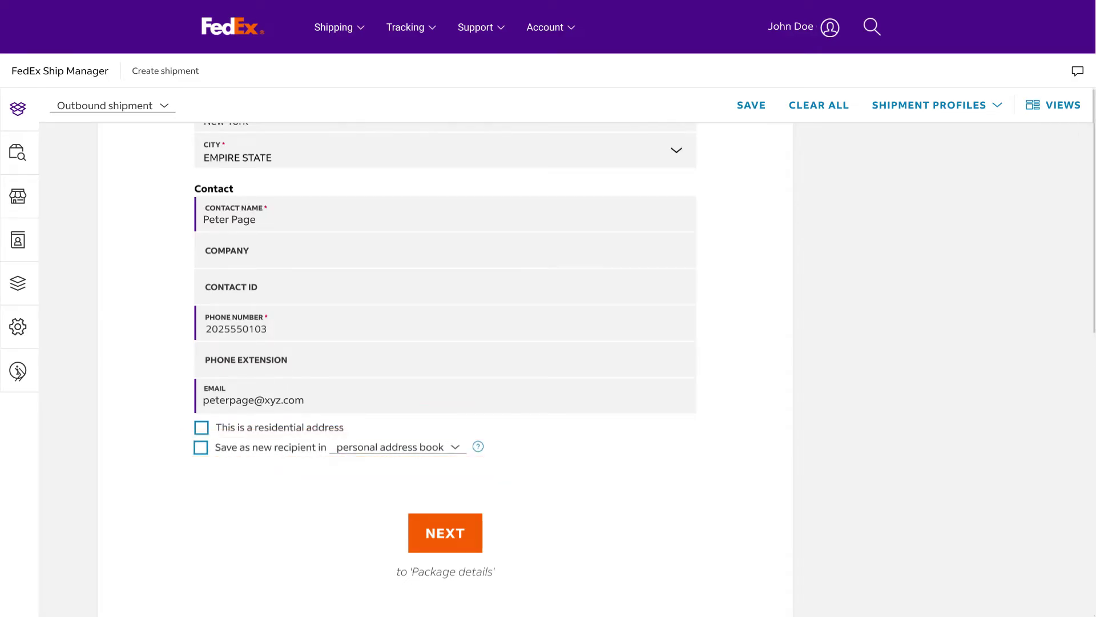
{"action": "left_click", "coordinate": [445, 533]}
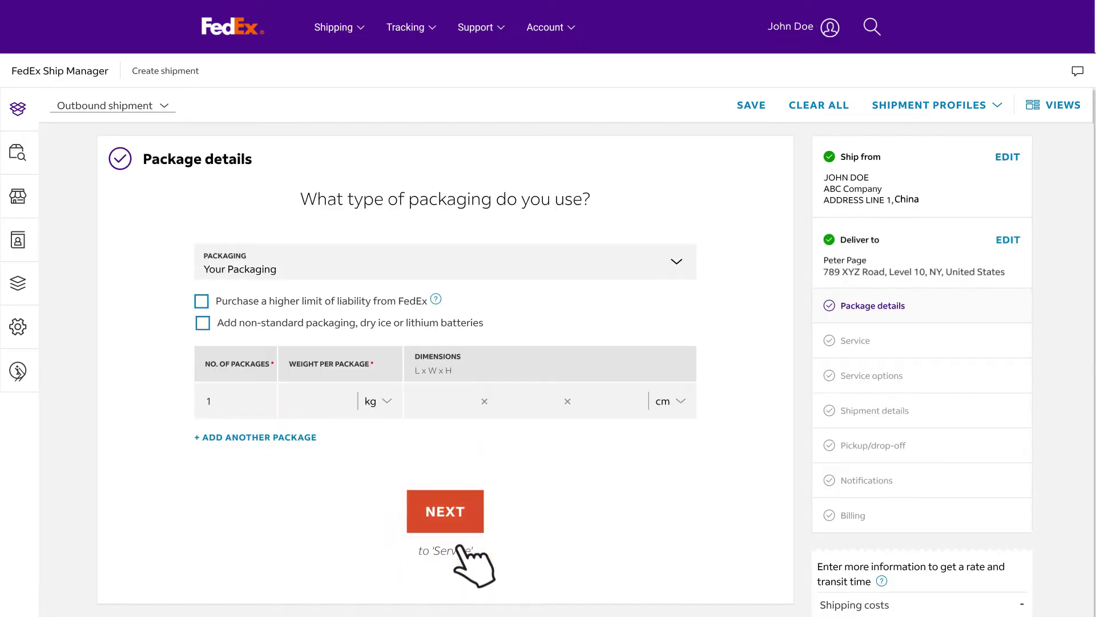
- Keep Your Packaging for the single 1 kg, 10×10×10 cm package and continue to service
{"action": "left_click", "coordinate": [694, 262]}
{"action": "left_click", "coordinate": [698, 266]}
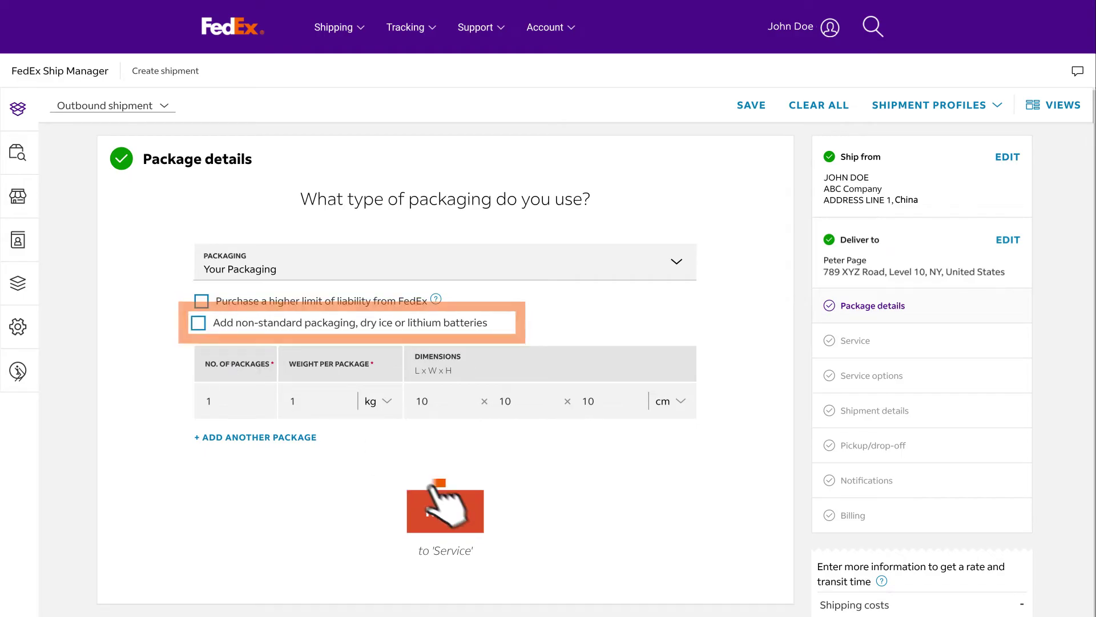
{"action": "left_click", "coordinate": [445, 510]}
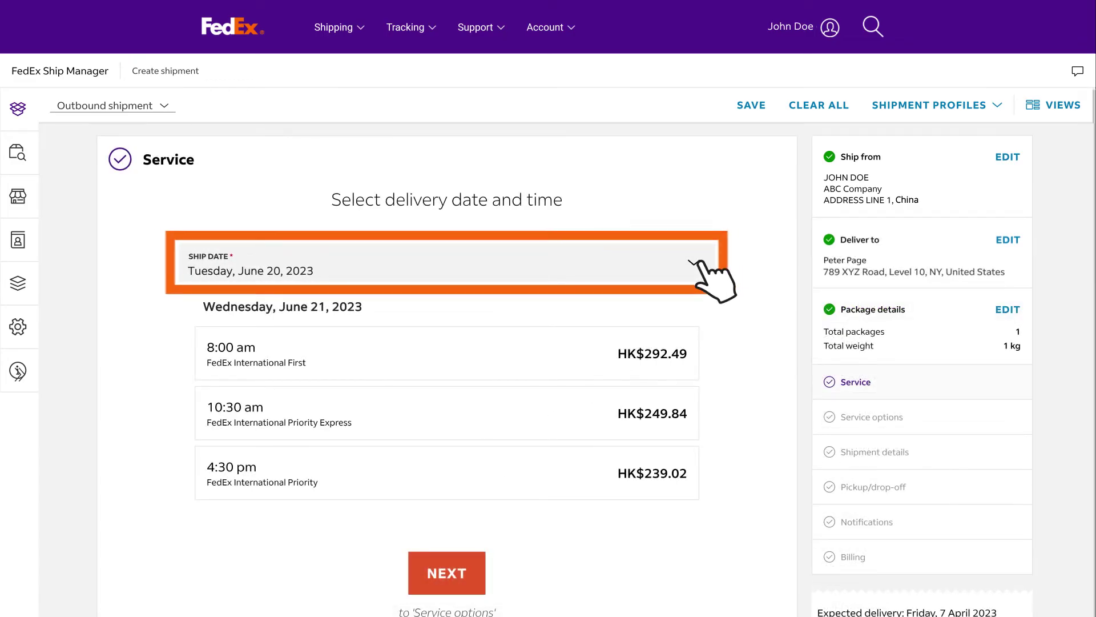
- Select 10:30 am FedEx International Priority Express and continue to service options
{"action": "left_click", "coordinate": [566, 424]}
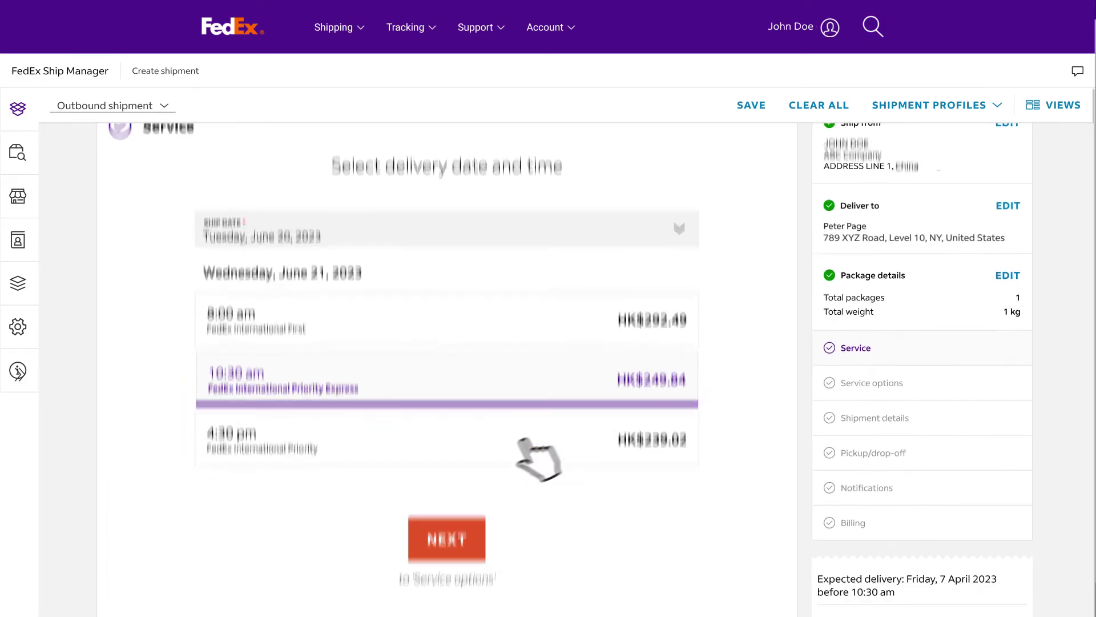
{"action": "left_click", "coordinate": [447, 455]}
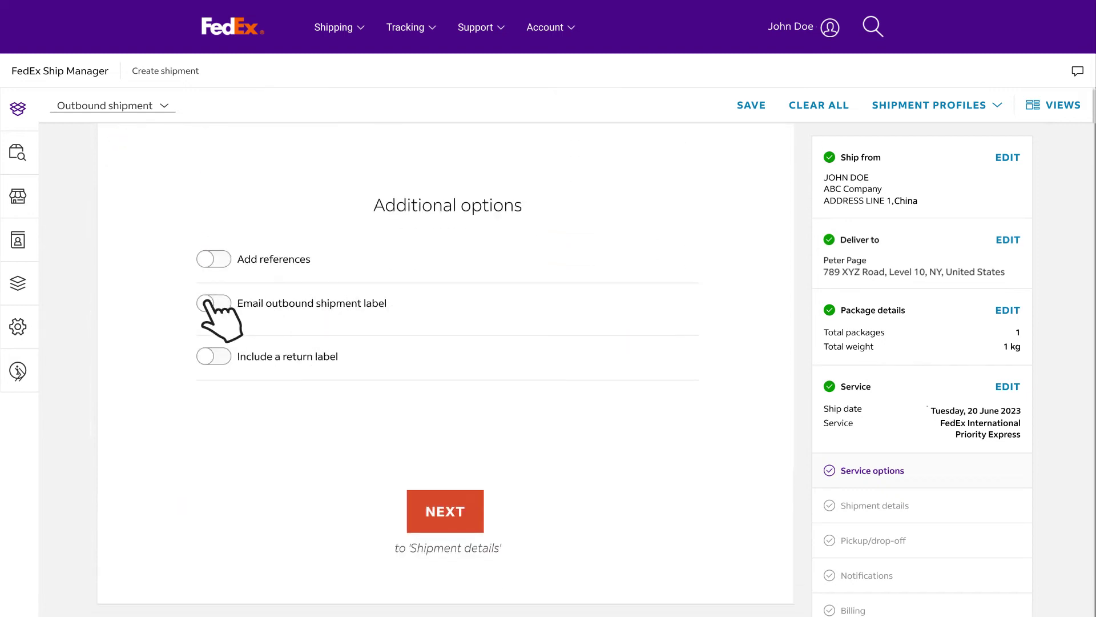
- Enable the emailed outbound shipment label and continue to shipment details
{"action": "left_click", "coordinate": [213, 304]}
{"action": "type", "text": "johndoe@abc.com"}
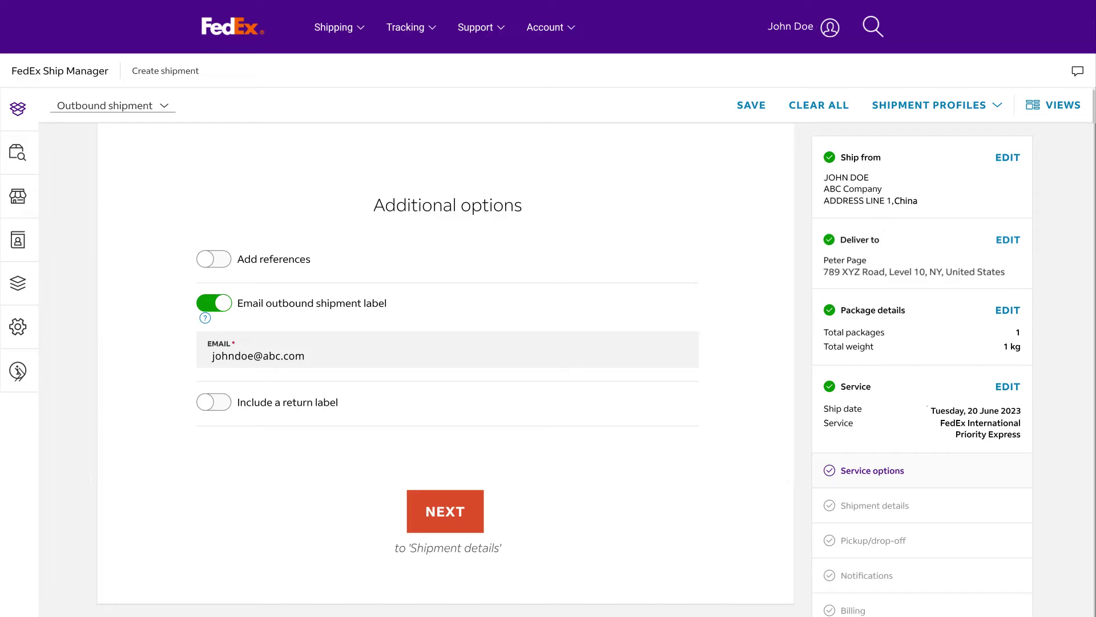
{"action": "left_click", "coordinate": [444, 511]}
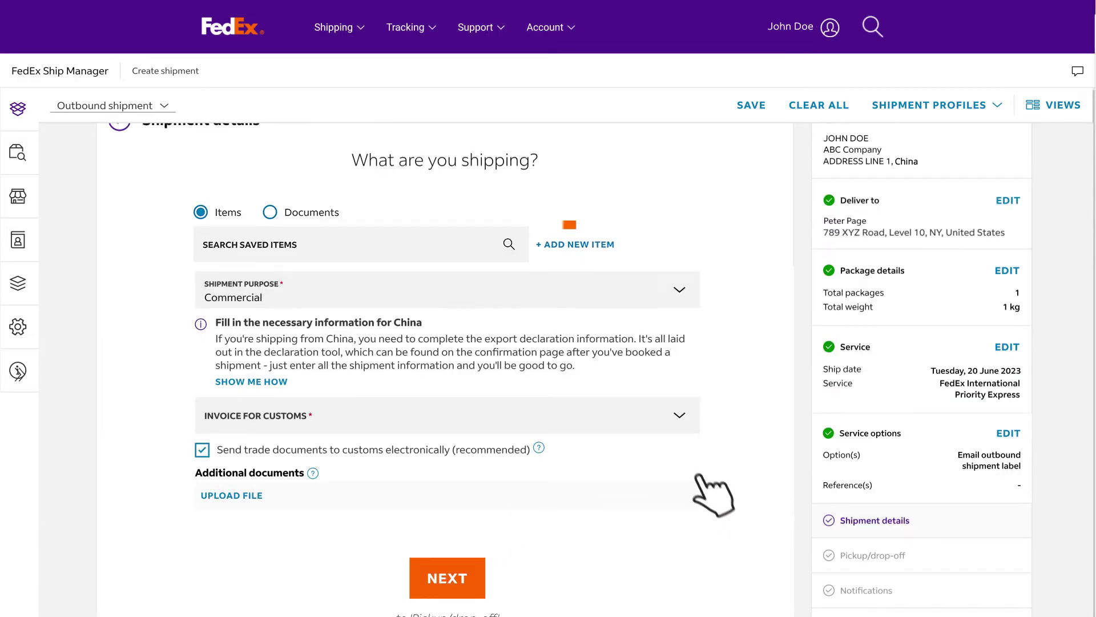
- Save a women leather shoes item with harmonized code 6401.10.00.00, 1 pc, 1 kg, CN¥10
{"action": "left_click", "coordinate": [575, 244]}
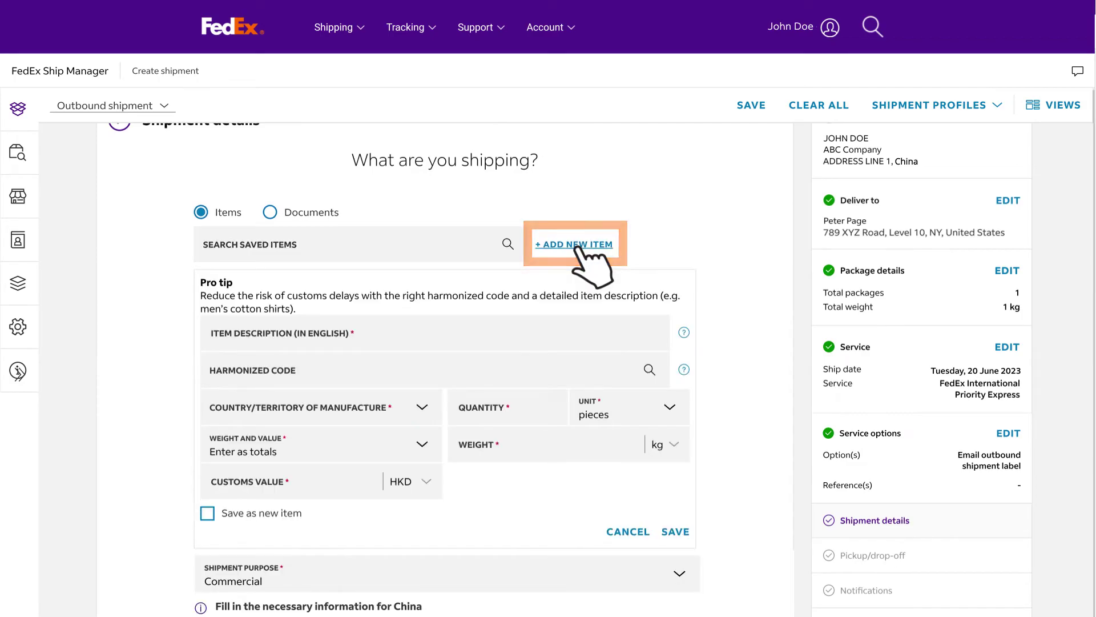
{"action": "left_click", "coordinate": [630, 335]}
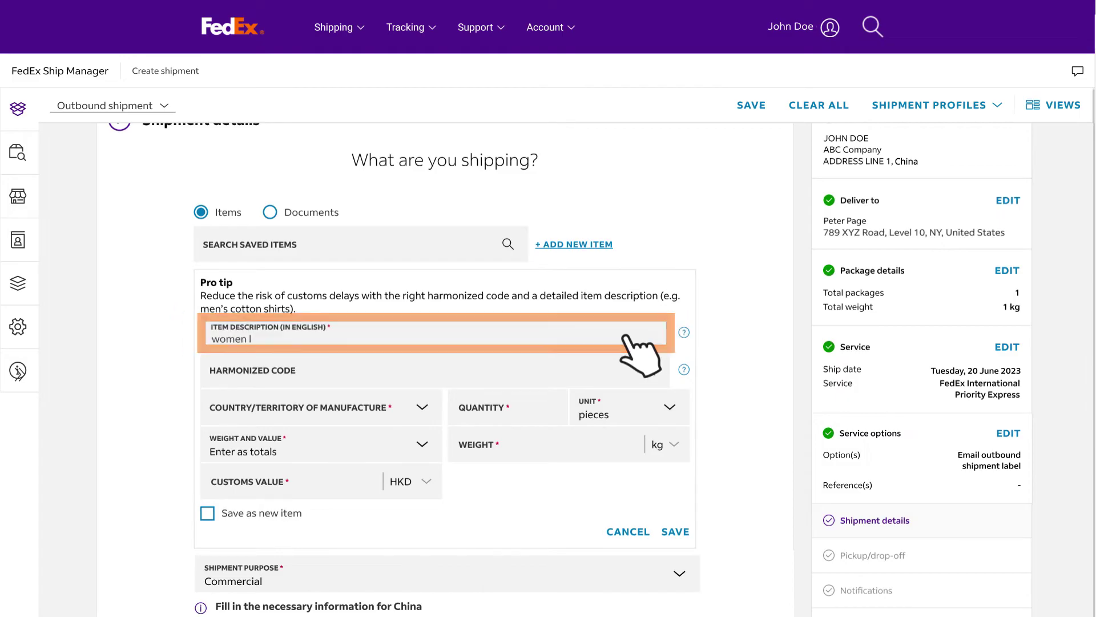
{"action": "type", "text": "women leather shoes"}
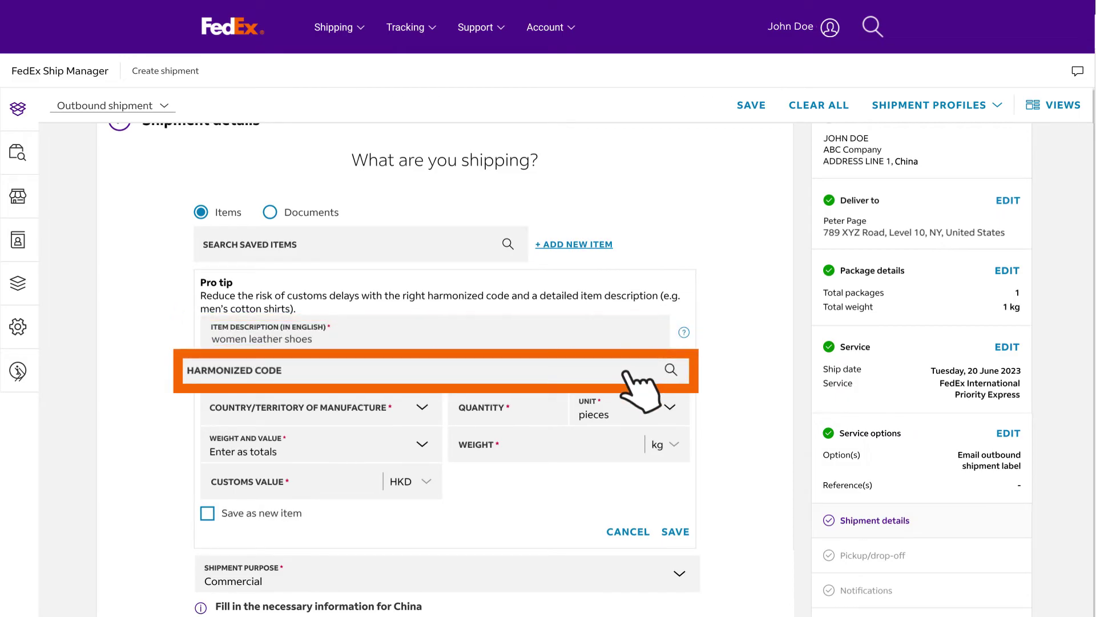
{"action": "left_click", "coordinate": [641, 377]}
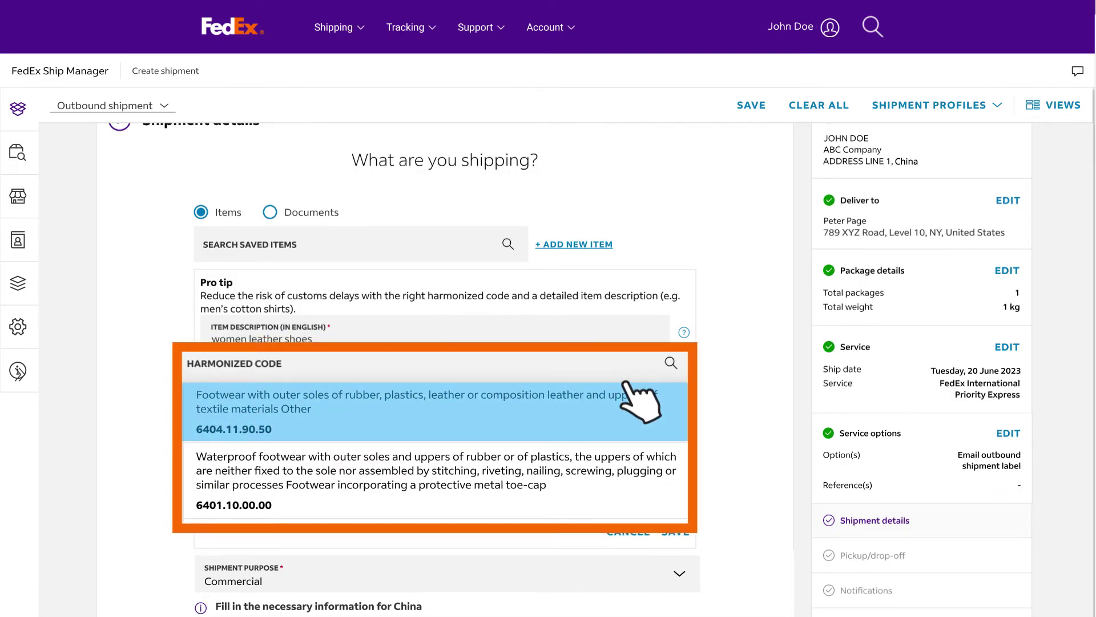
{"action": "scroll", "coordinate": [637, 445], "scroll_direction": "down", "scroll_amount": 1}
{"action": "left_click", "coordinate": [636, 467]}
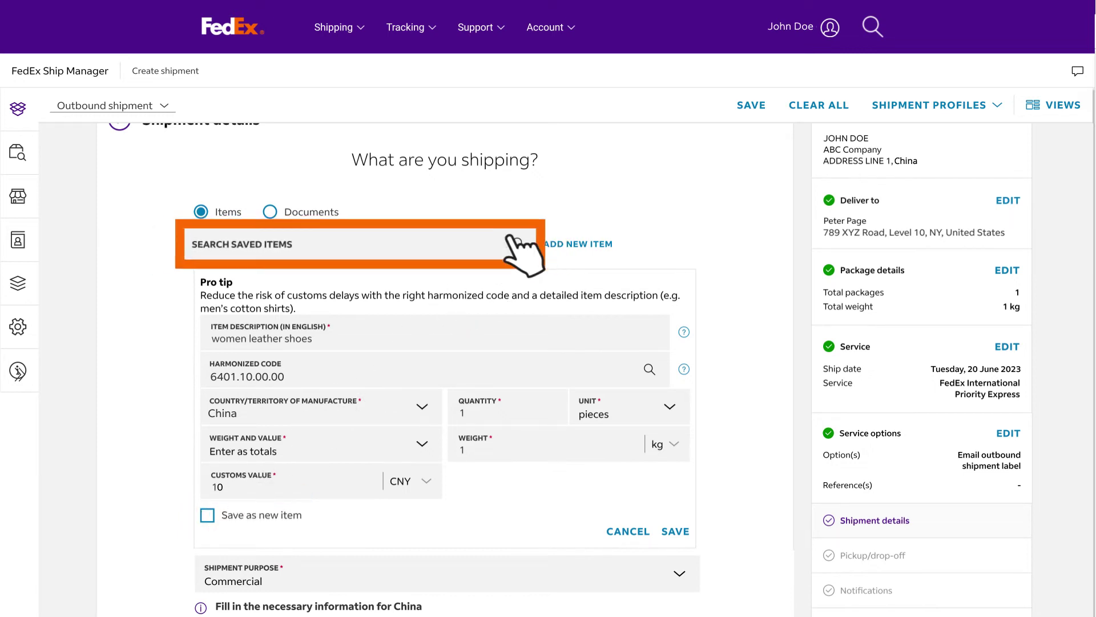
{"action": "scroll", "coordinate": [524, 249], "scroll_direction": "down", "scroll_amount": 2}
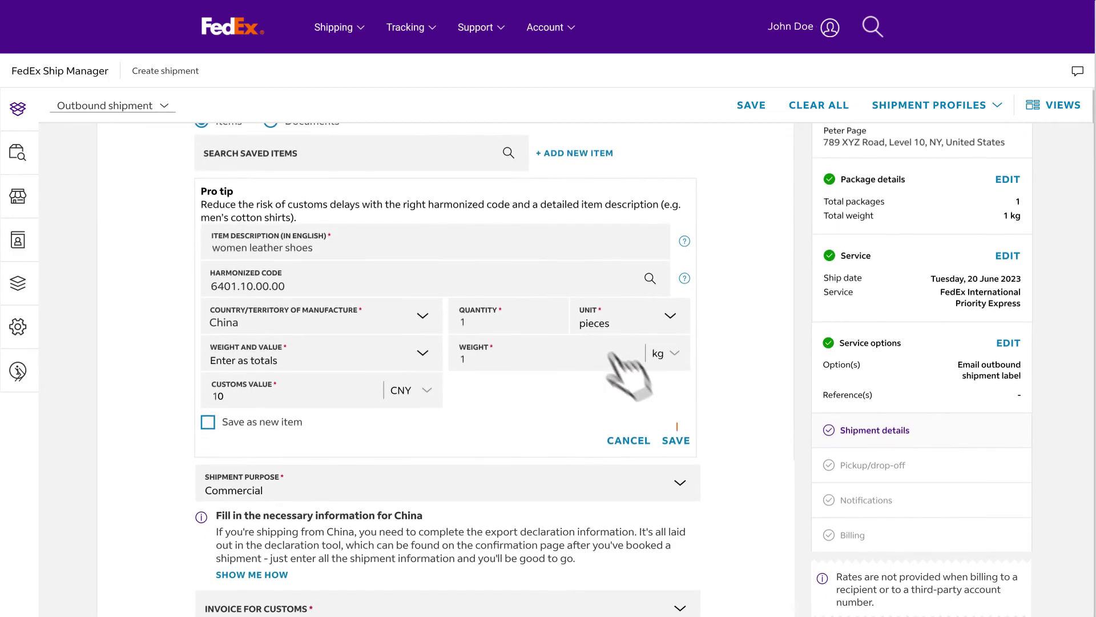
{"action": "left_click", "coordinate": [675, 452]}
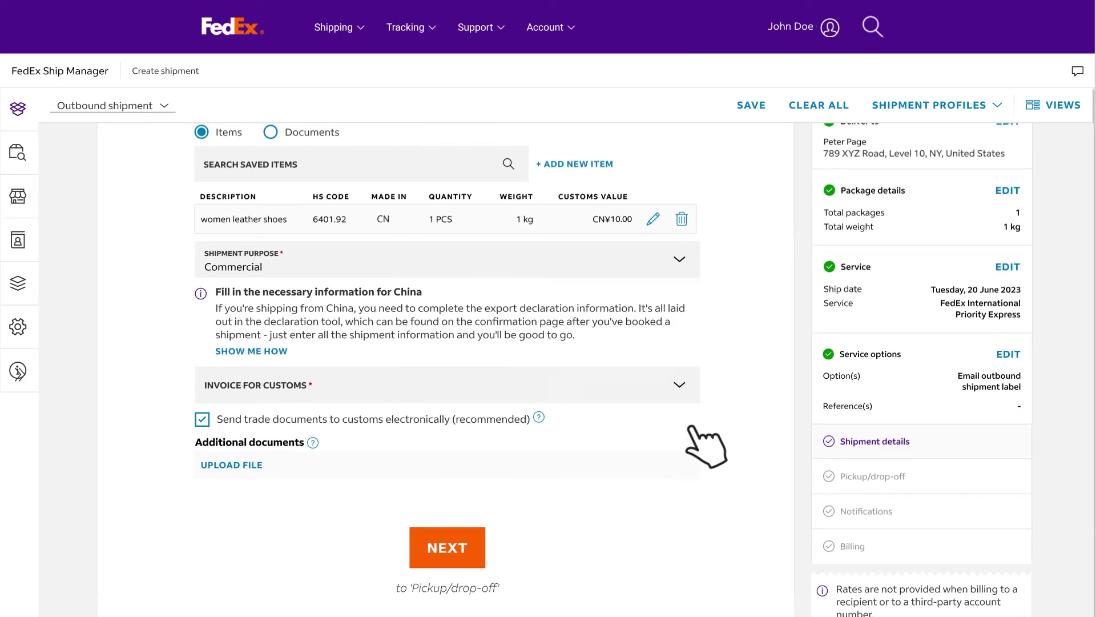
{"action": "scroll", "coordinate": [707, 445], "scroll_direction": "up", "scroll_amount": 3}
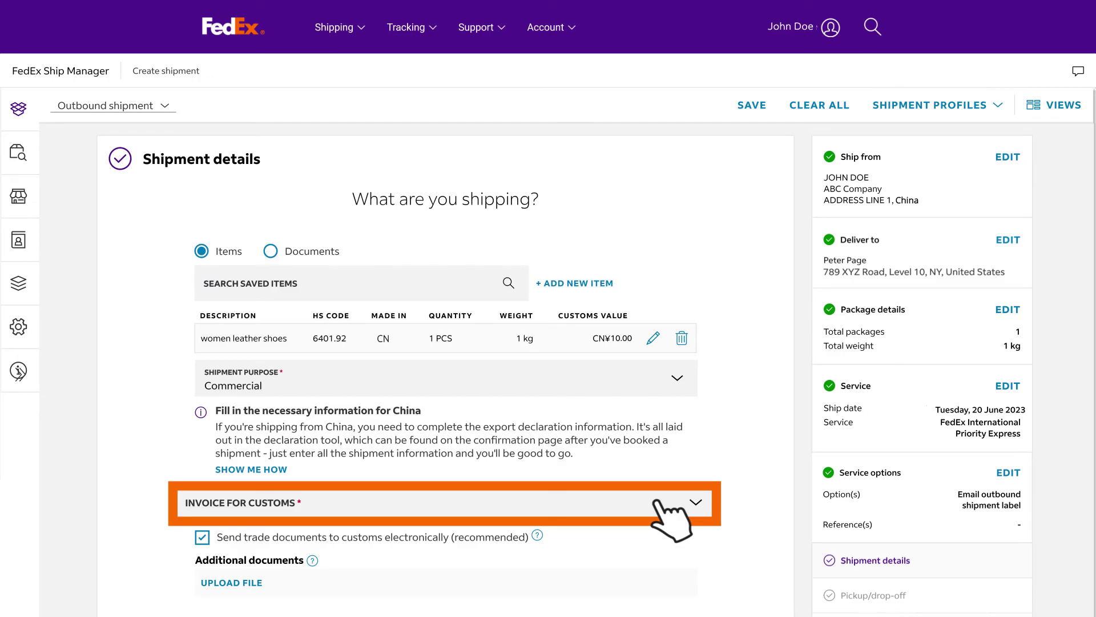
- Choose the FedEx-created commercial invoice for customs and continue to pickup/drop-off
{"action": "left_click", "coordinate": [695, 502]}
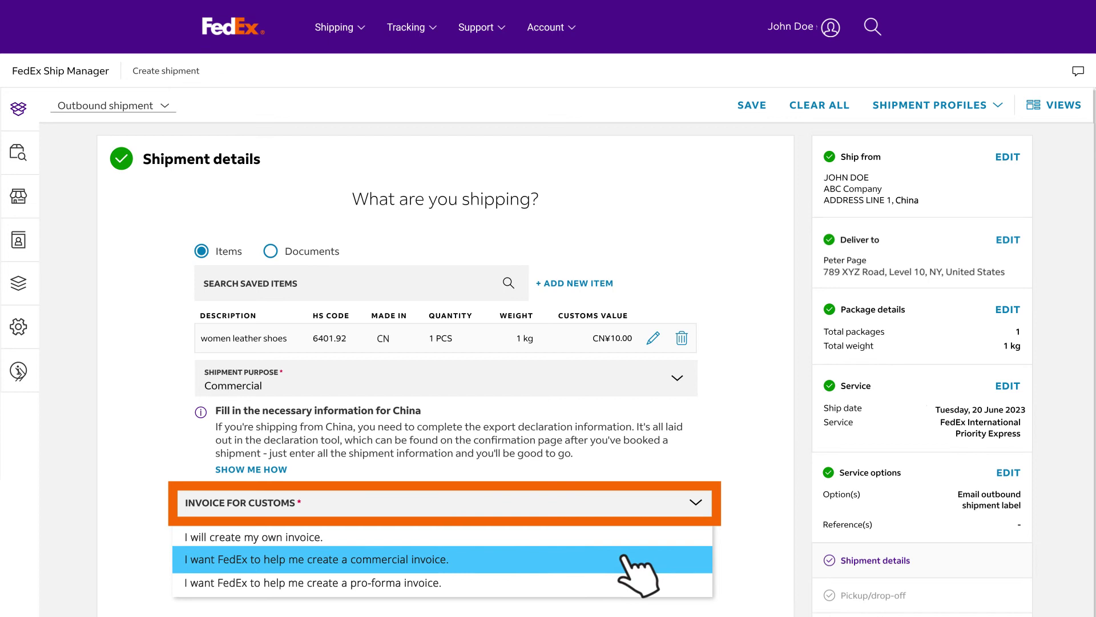
{"action": "left_click", "coordinate": [635, 561]}
{"action": "scroll", "coordinate": [647, 557], "scroll_direction": "down", "scroll_amount": 2}
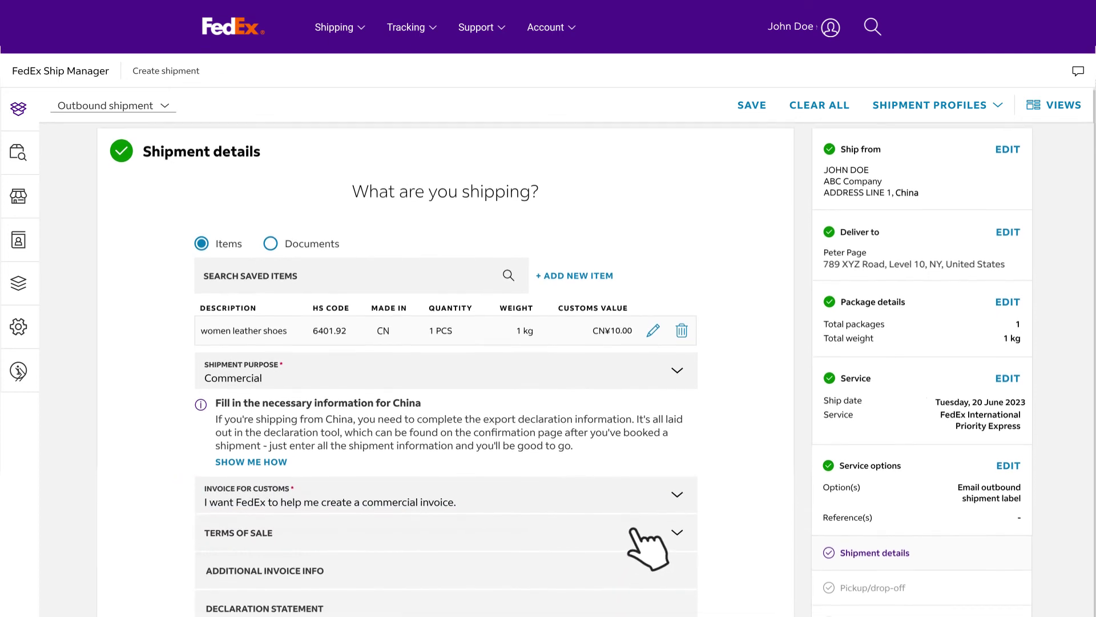
{"action": "scroll", "coordinate": [656, 532], "scroll_direction": "down", "scroll_amount": 3}
{"action": "scroll", "coordinate": [660, 496], "scroll_direction": "down", "scroll_amount": 3}
{"action": "scroll", "coordinate": [664, 480], "scroll_direction": "down", "scroll_amount": 3}
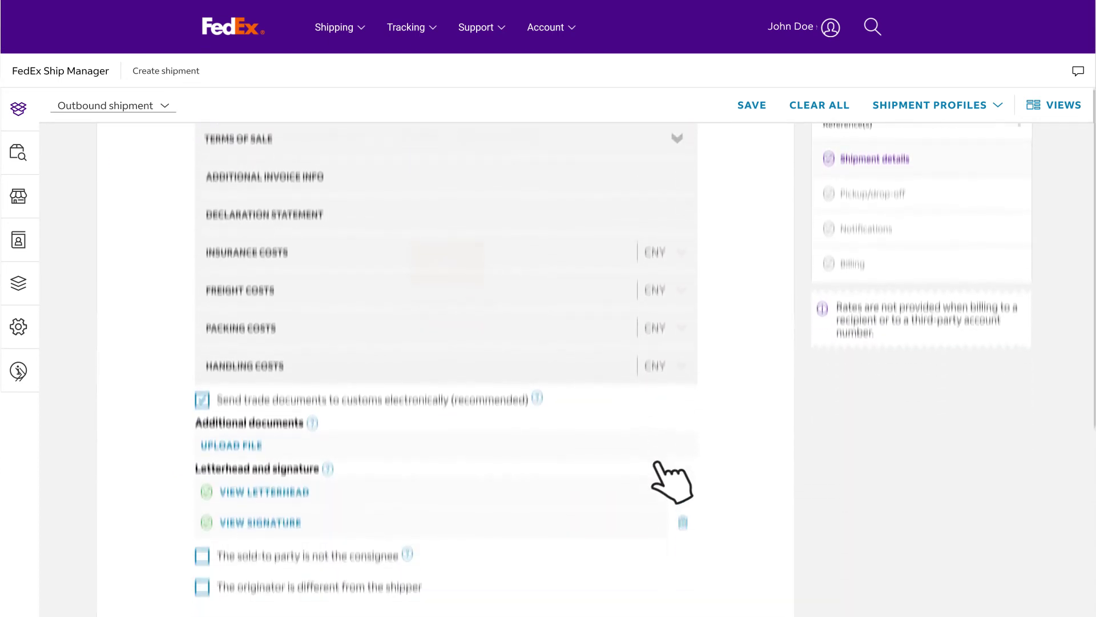
{"action": "scroll", "coordinate": [673, 471], "scroll_direction": "down", "scroll_amount": 2}
{"action": "scroll", "coordinate": [676, 467], "scroll_direction": "down", "scroll_amount": 2}
{"action": "scroll", "coordinate": [677, 454], "scroll_direction": "down", "scroll_amount": 2}
{"action": "scroll", "coordinate": [681, 437], "scroll_direction": "down", "scroll_amount": 1}
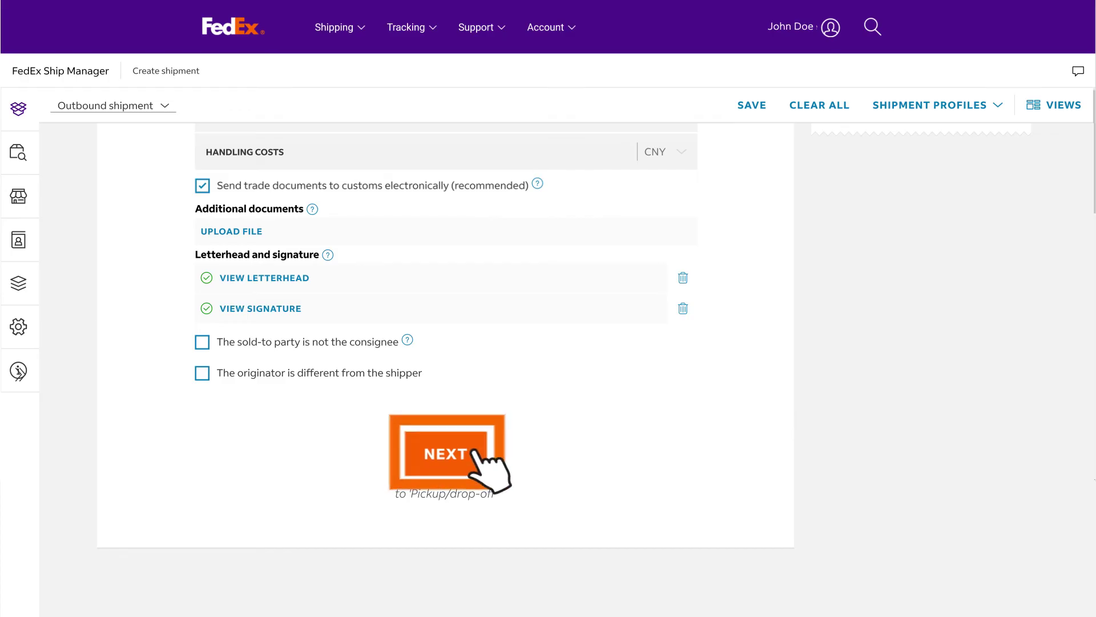
{"action": "left_click", "coordinate": [462, 454]}
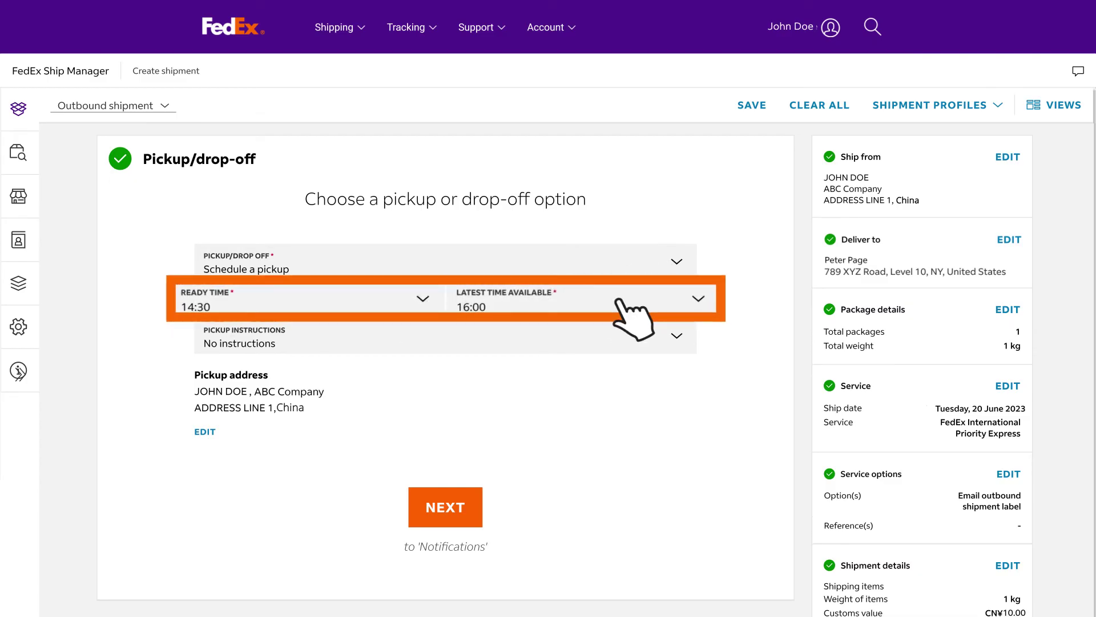
- Try shipment notifications with the shipper email, untick them again, and continue to billing
{"action": "left_click", "coordinate": [446, 507]}
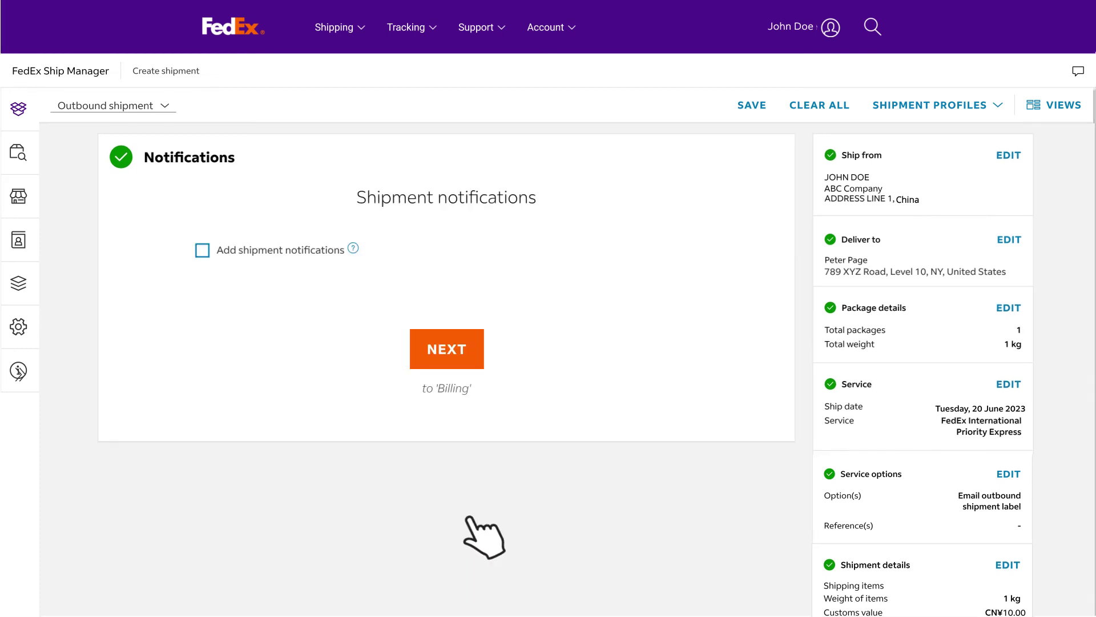
{"action": "left_click", "coordinate": [202, 250]}
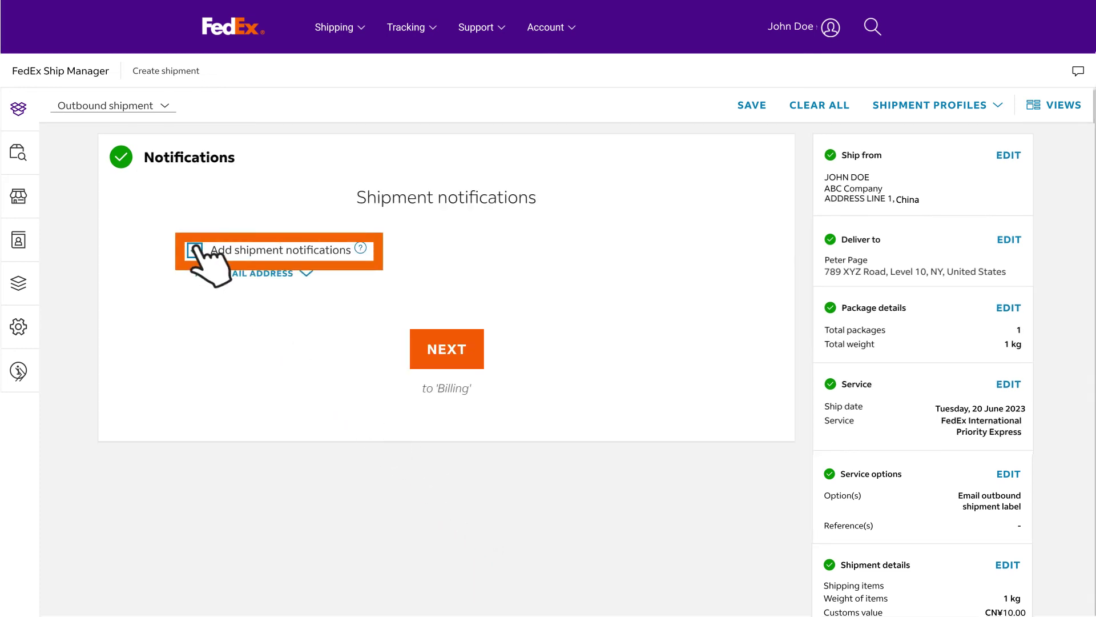
{"action": "left_click", "coordinate": [305, 273]}
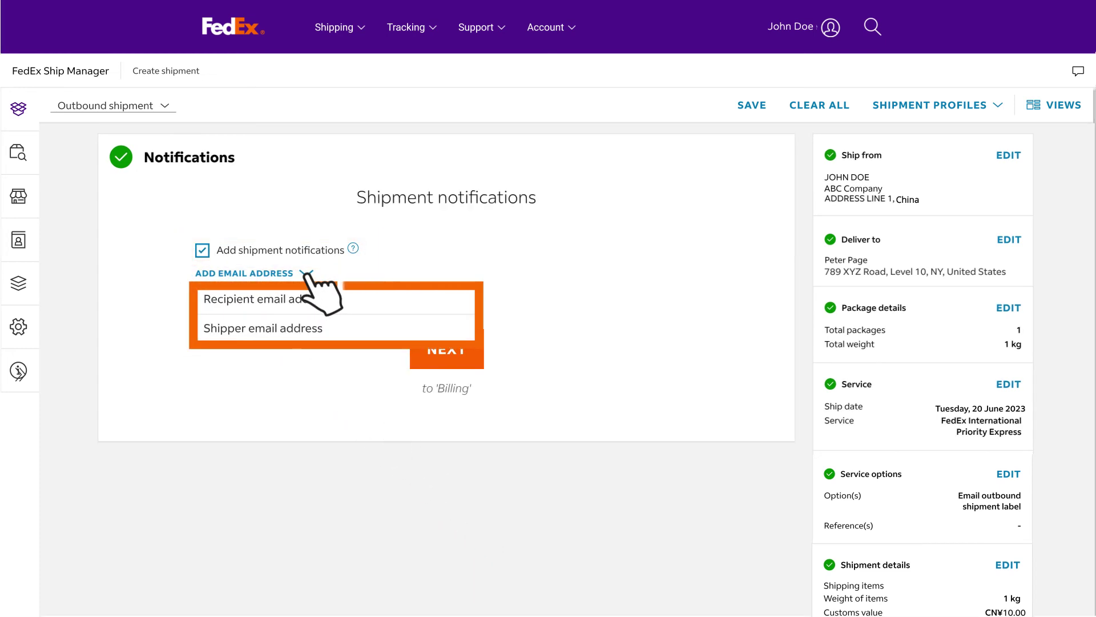
{"action": "left_click", "coordinate": [368, 328]}
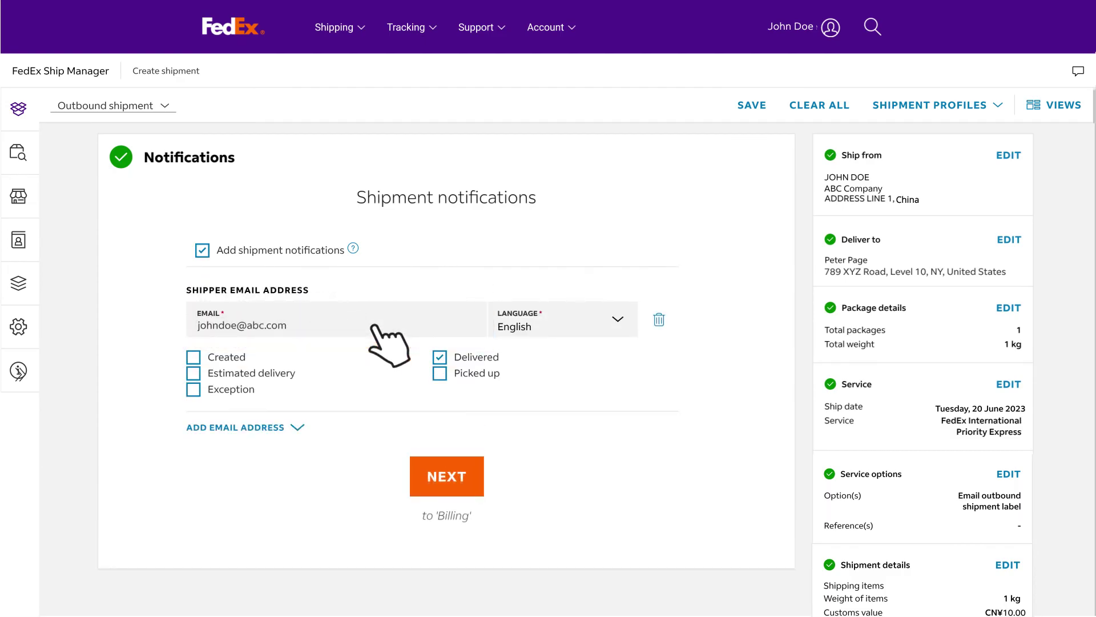
{"action": "left_click", "coordinate": [203, 249]}
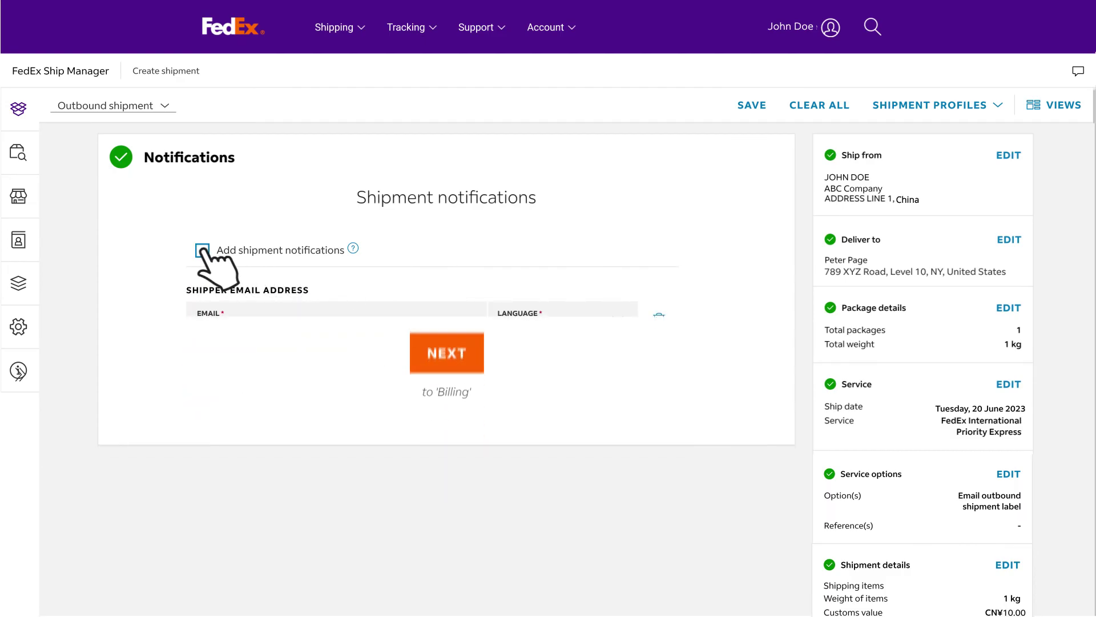
{"action": "left_click", "coordinate": [462, 349]}
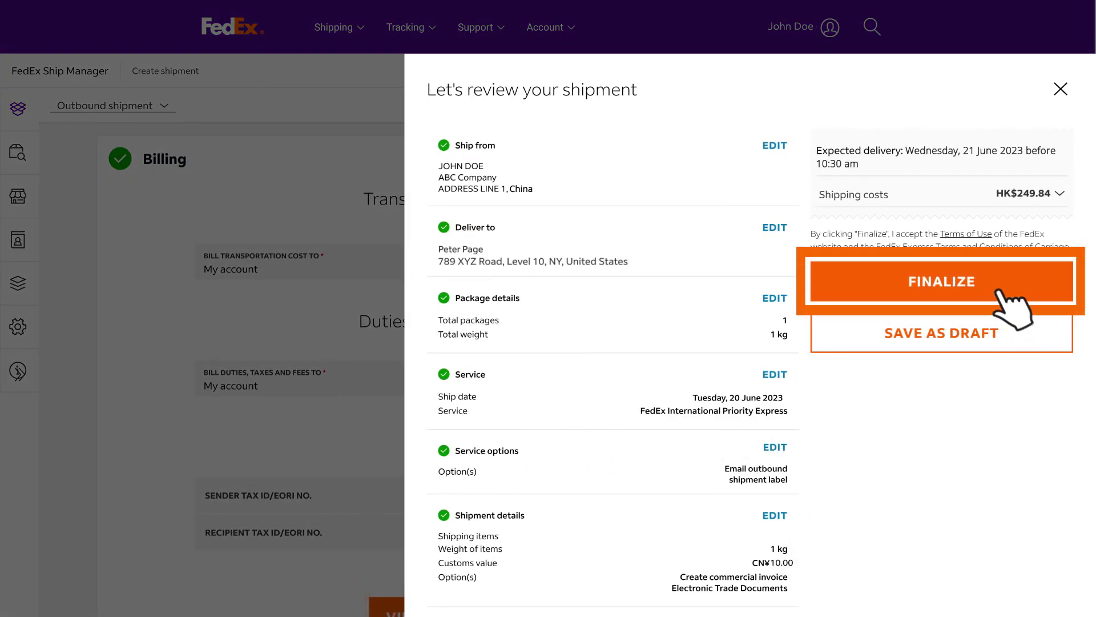
{"action": "left_click", "coordinate": [942, 281]}
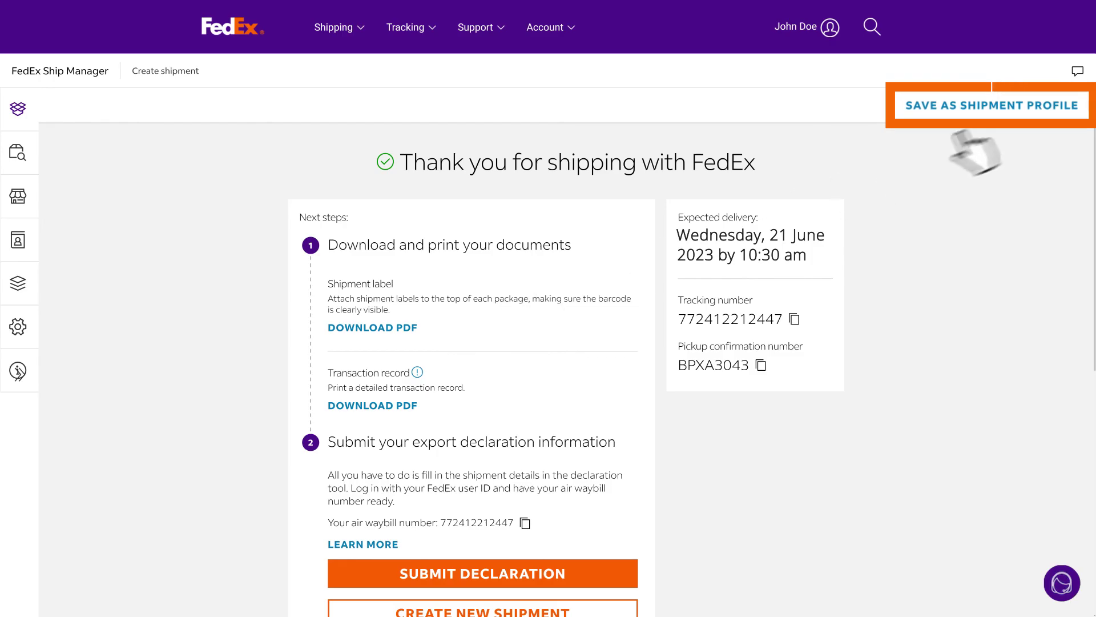
- Save the shipment as profile 'testabc' and show the Shipment profiles list
{"action": "left_click", "coordinate": [992, 105]}
{"action": "left_click", "coordinate": [480, 313]}
{"action": "type", "text": "testabc"}
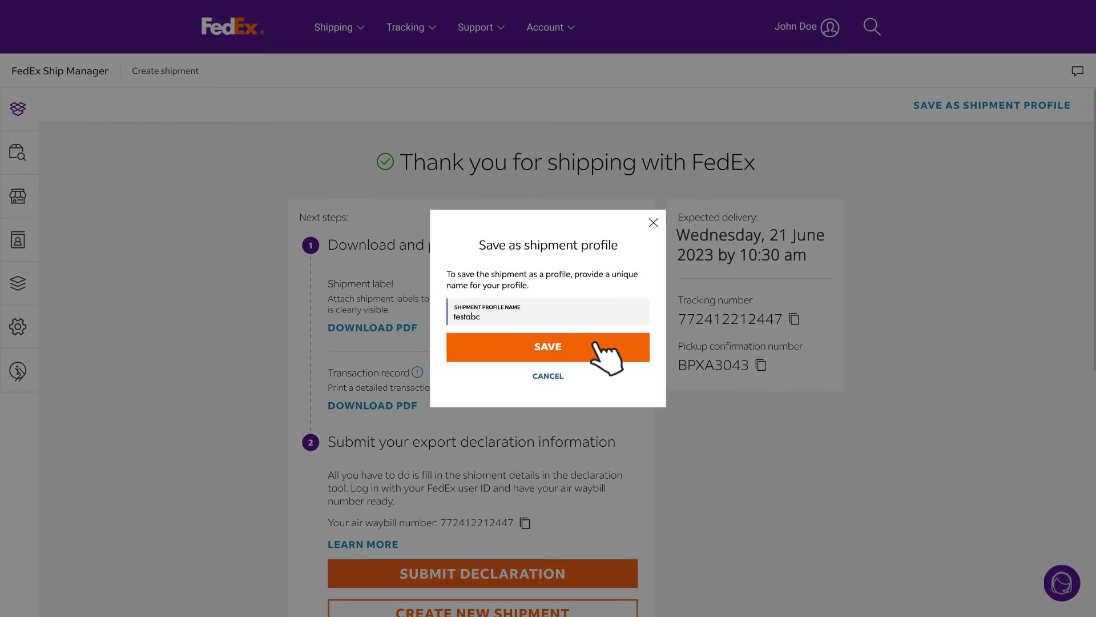
{"action": "left_click", "coordinate": [601, 346]}
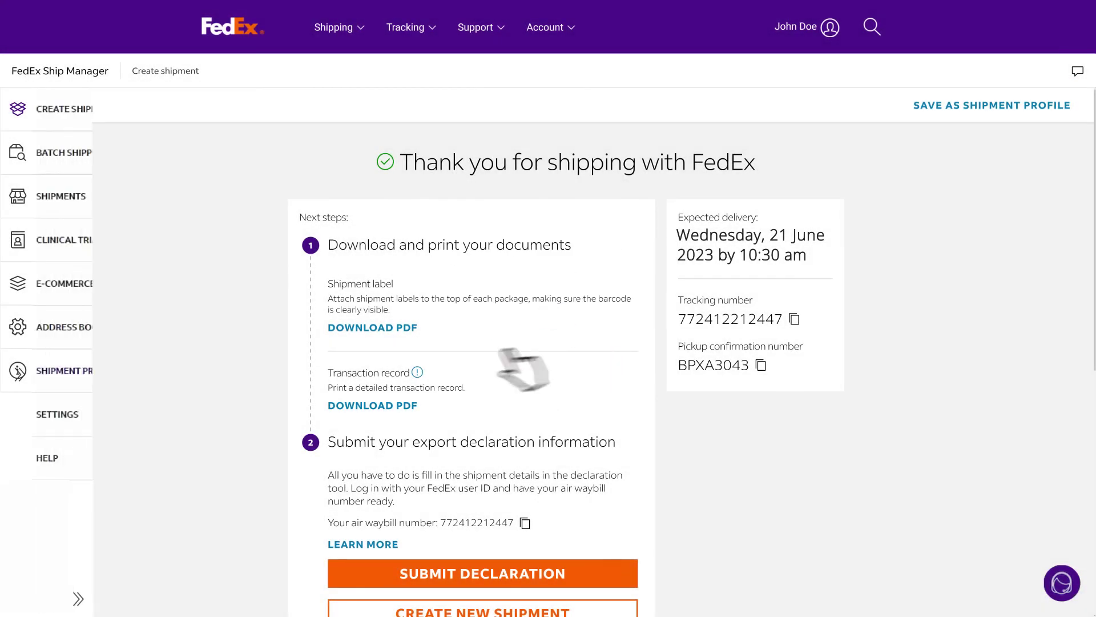
{"action": "left_click", "coordinate": [80, 370]}
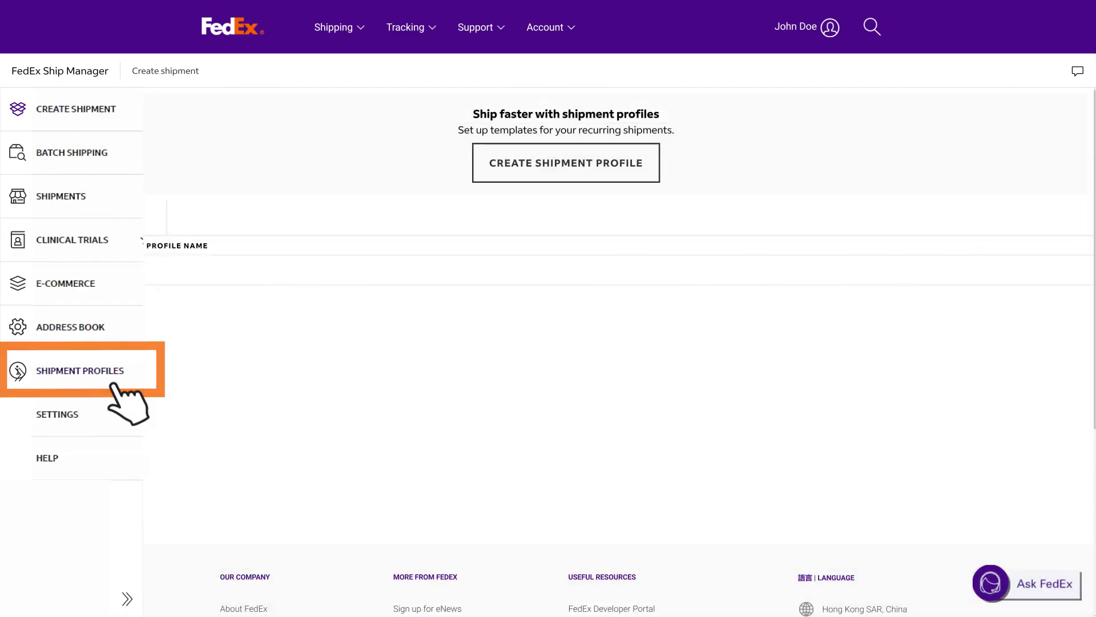